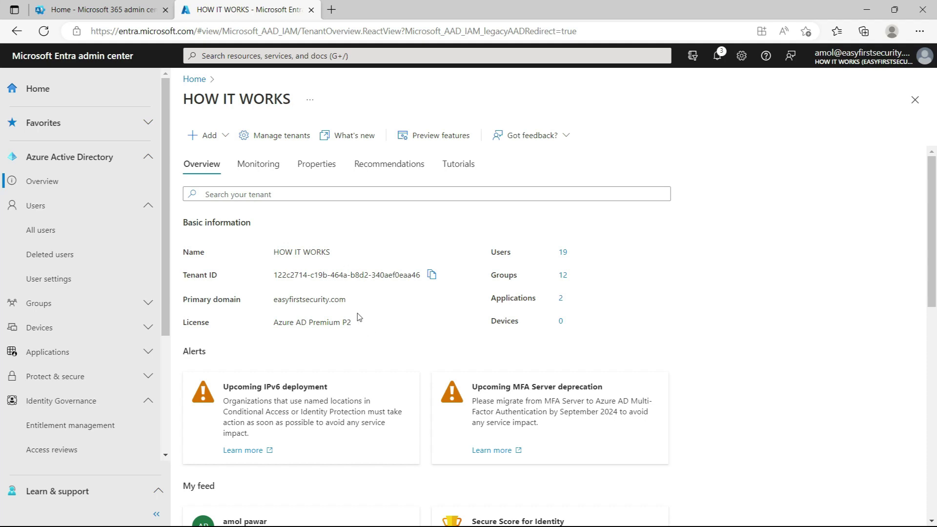
- Open the HOW IT WORKS tenant's Azure Active Directory overview and scroll down through My feed
click(384, 314)
scroll(383, 323, down, 10)
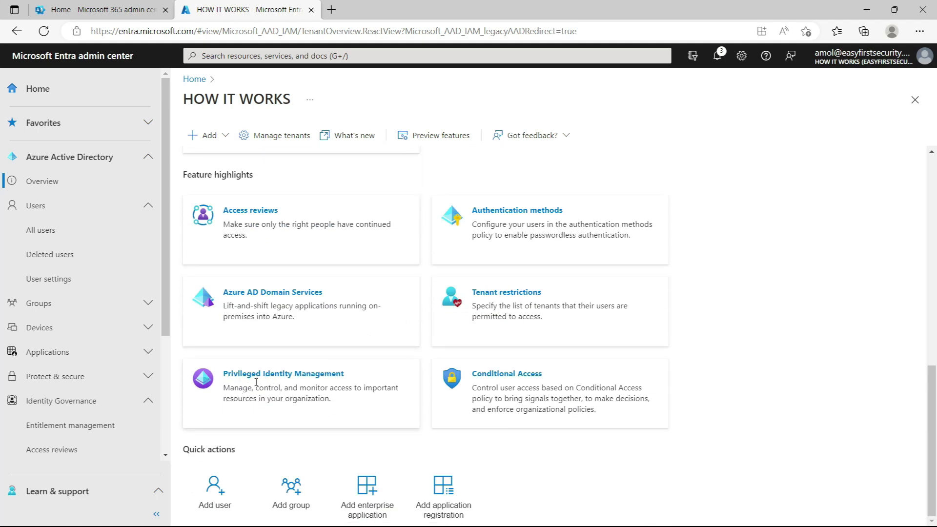
- Open Privileged Identity Management, check My roles for eligible Global Administrator, then return to Quick start
click(280, 374)
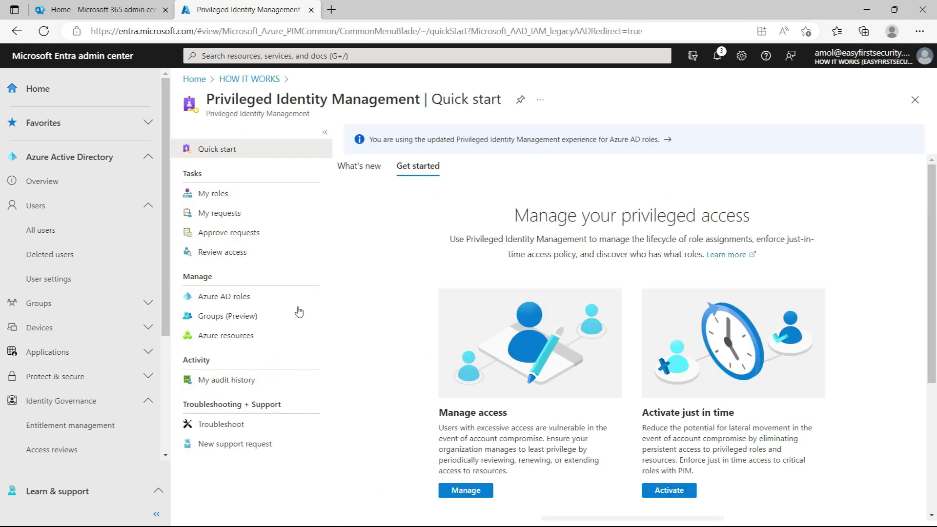
click(217, 200)
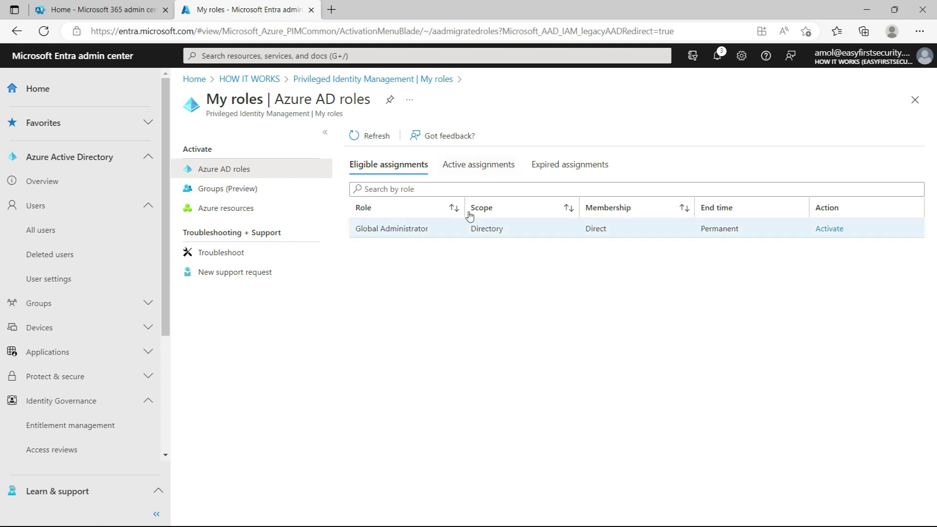
click(532, 298)
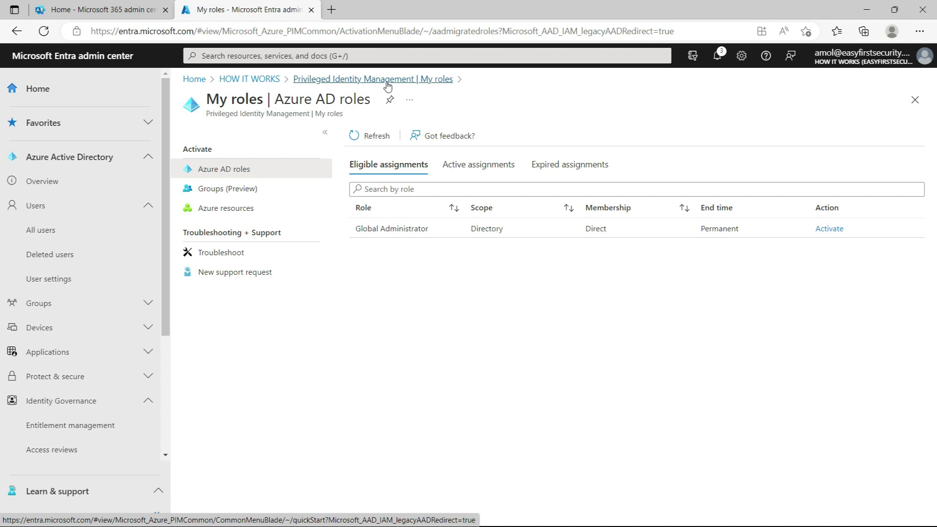
click(356, 82)
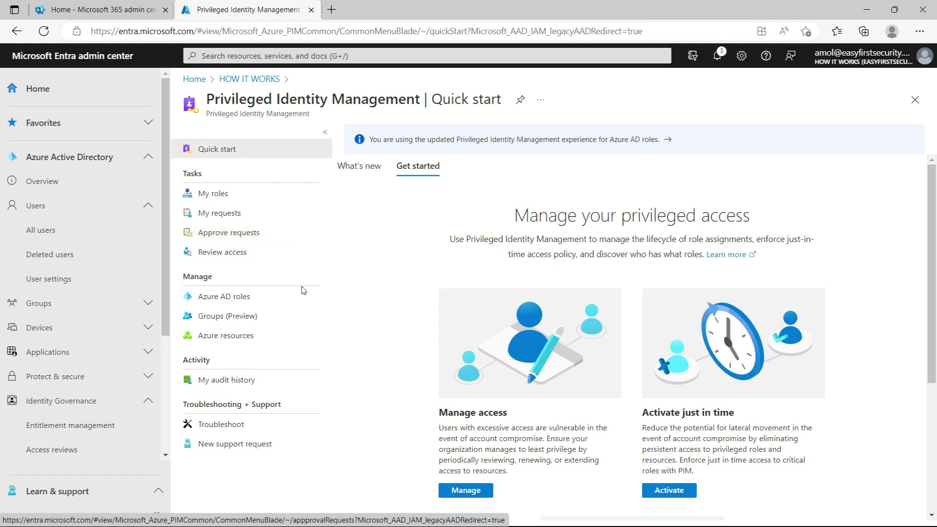
click(227, 300)
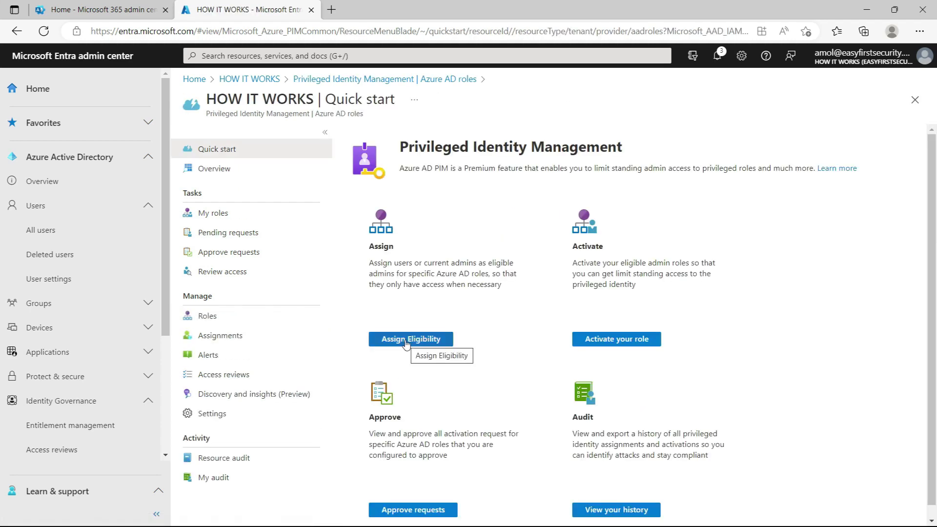
- Open Assign Eligibility and scroll the Azure AD roles list to find Global Administrator
click(405, 347)
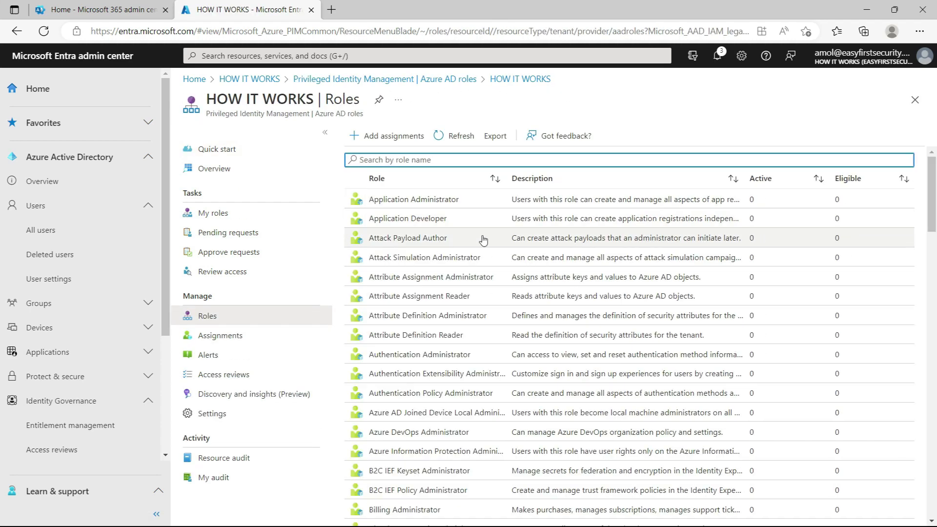
scroll(423, 263, down, 10)
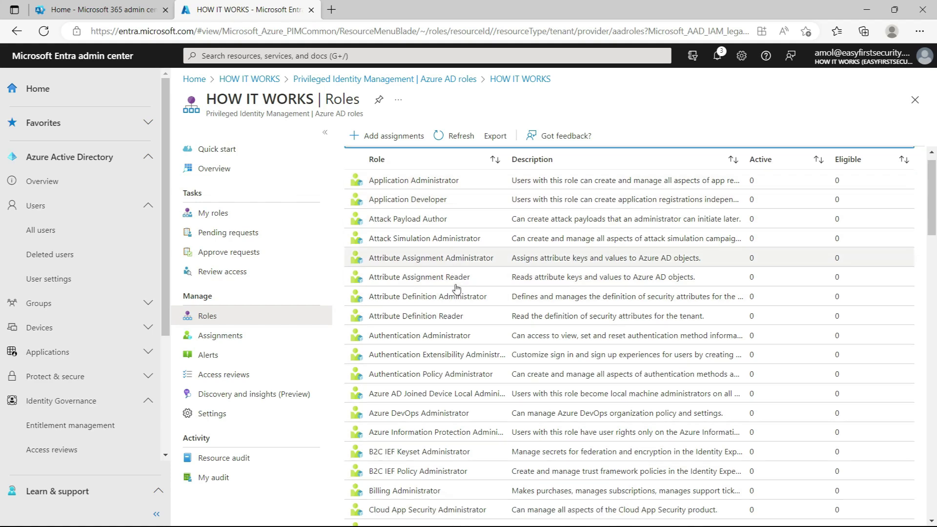
scroll(486, 355, down, 7)
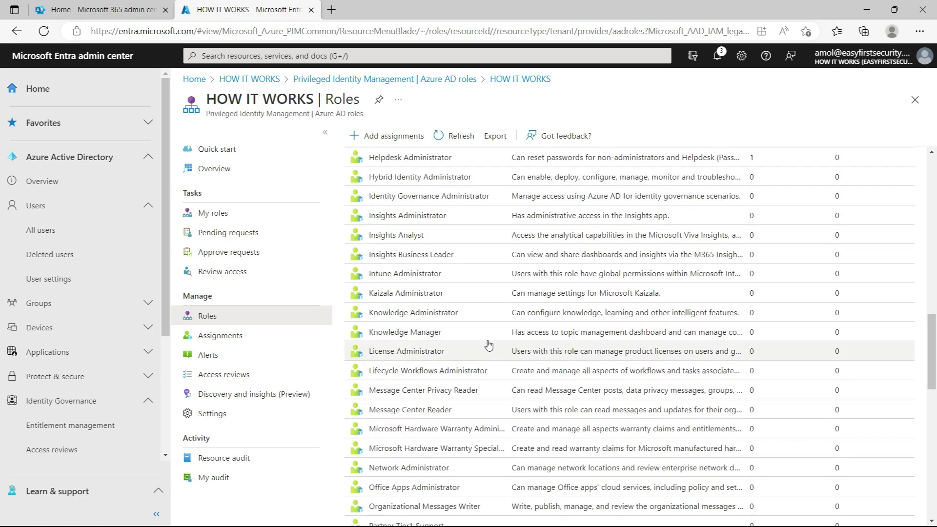
scroll(483, 355, down, 3)
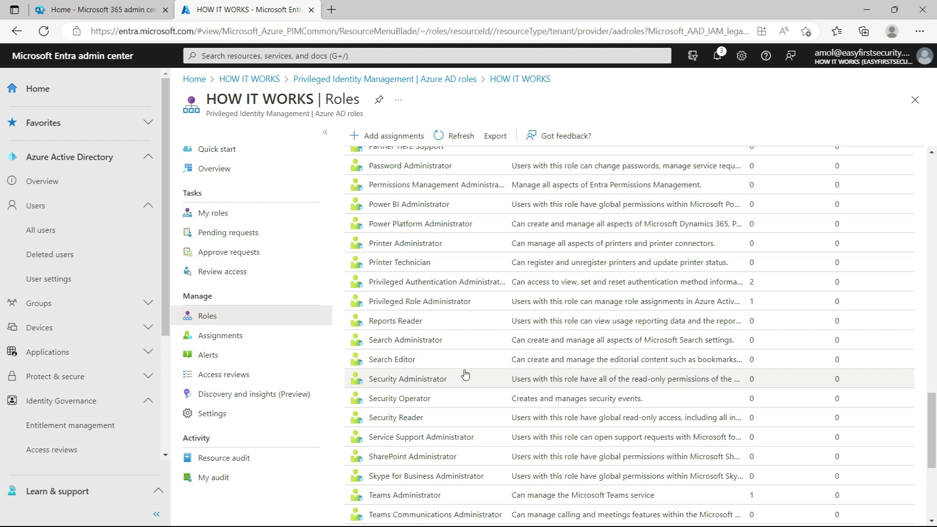
scroll(465, 375, down, 3)
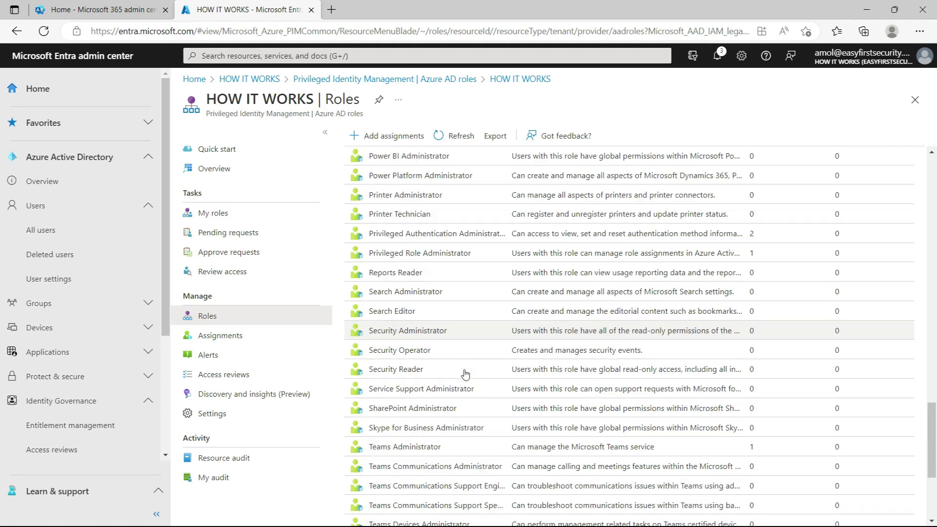
scroll(464, 368, down, 2)
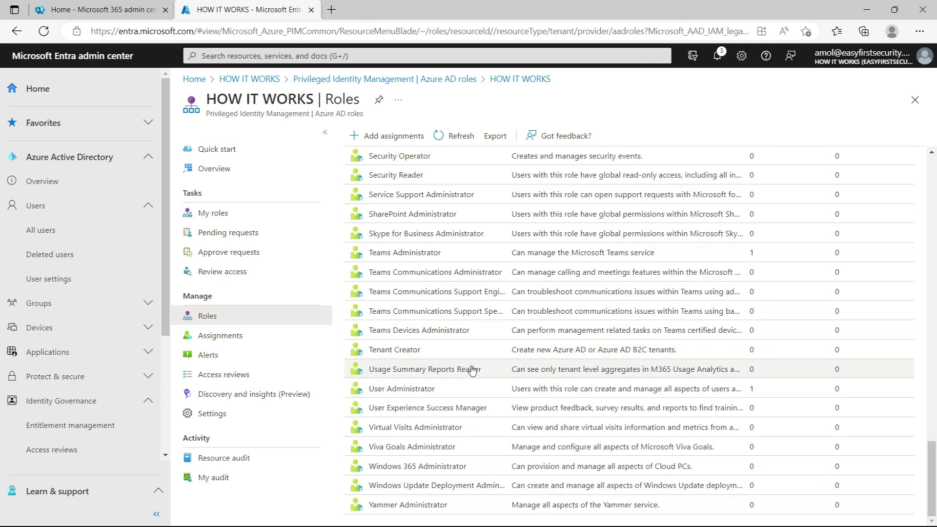
scroll(466, 367, up, 5)
scroll(466, 367, up, 6)
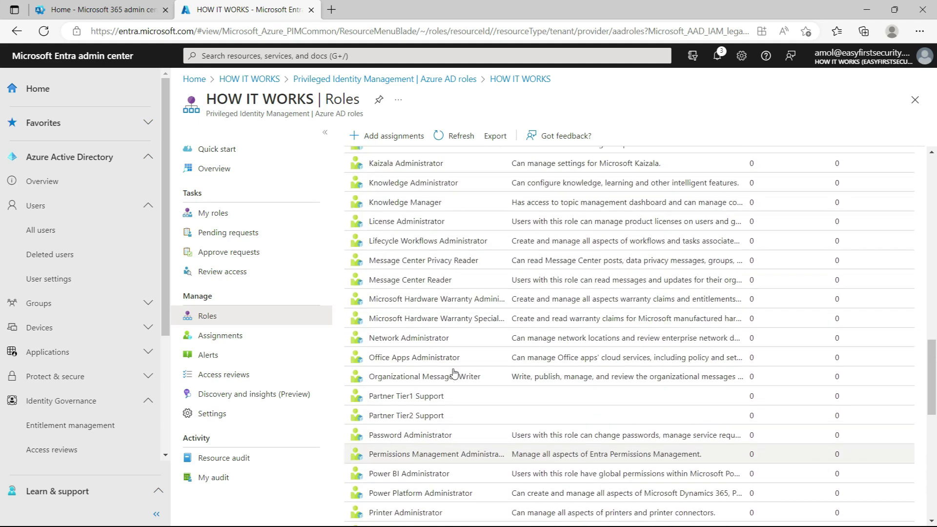
scroll(448, 350, up, 1)
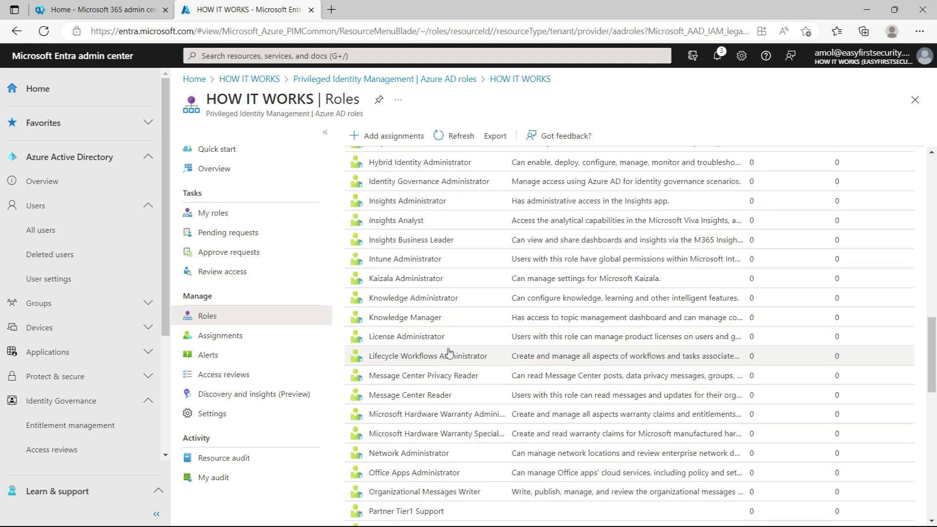
scroll(444, 351, up, 2)
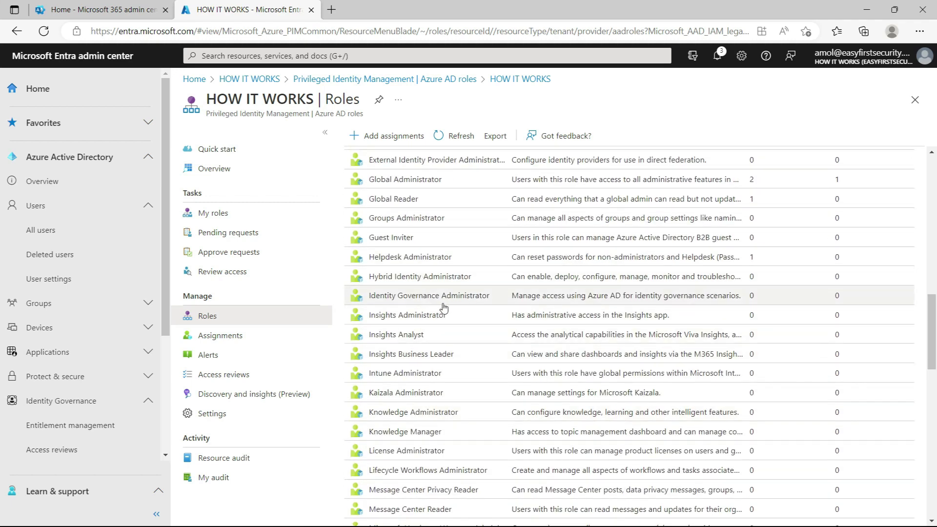
- Add a new Global Administrator assignment with the chosen user selected as its member
click(410, 179)
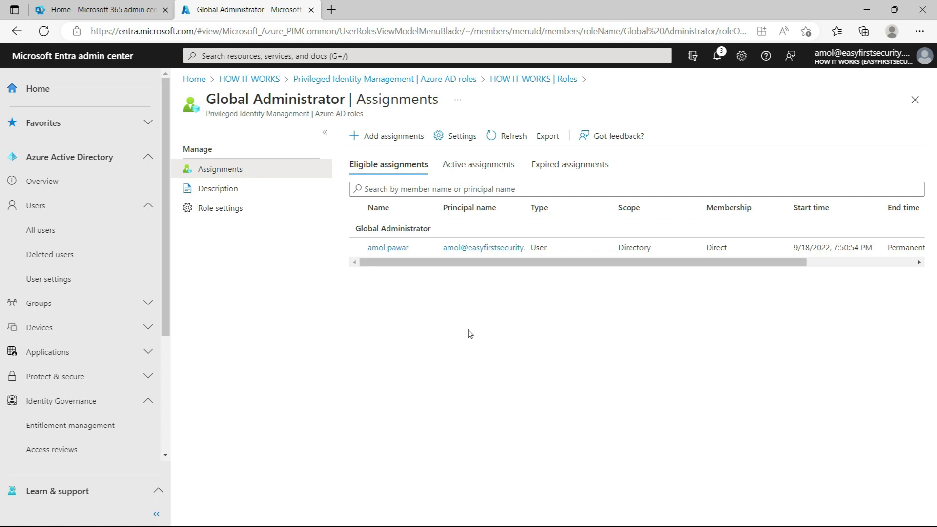
click(384, 138)
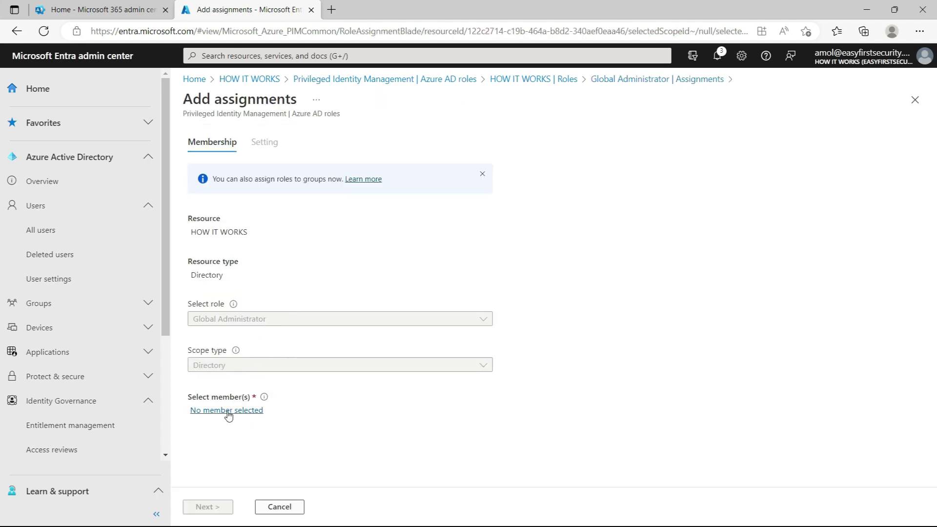
click(236, 411)
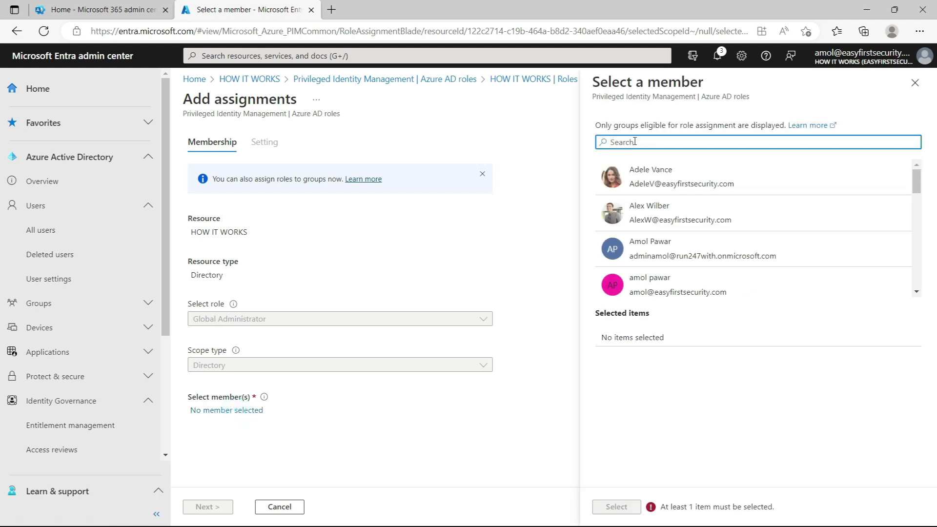
click(647, 221)
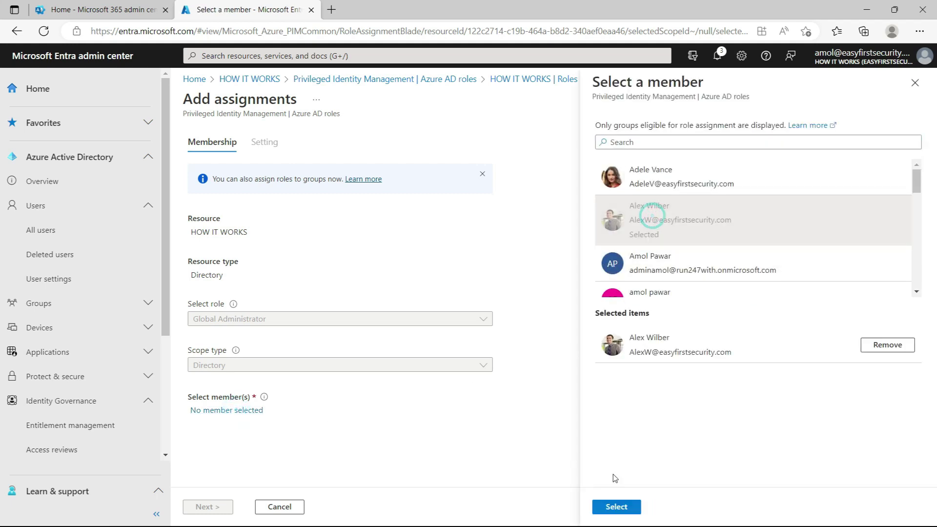
click(617, 506)
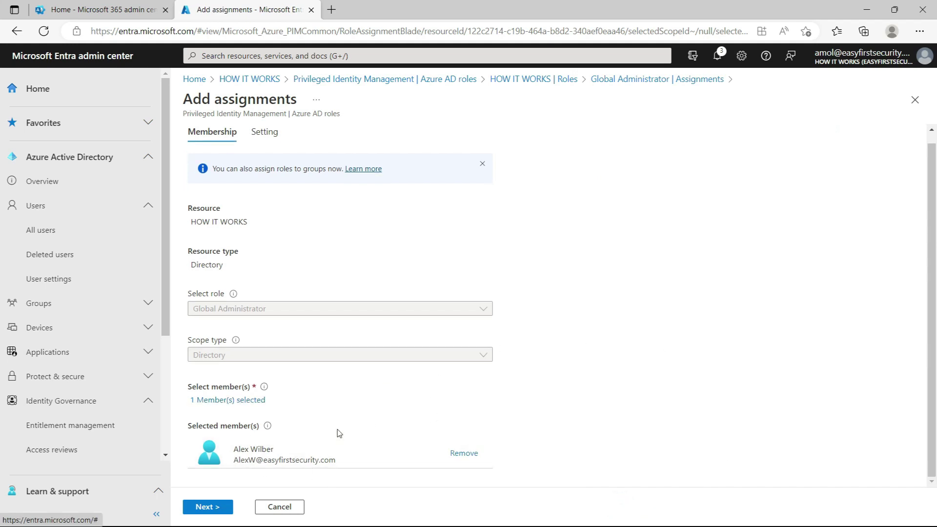
click(209, 507)
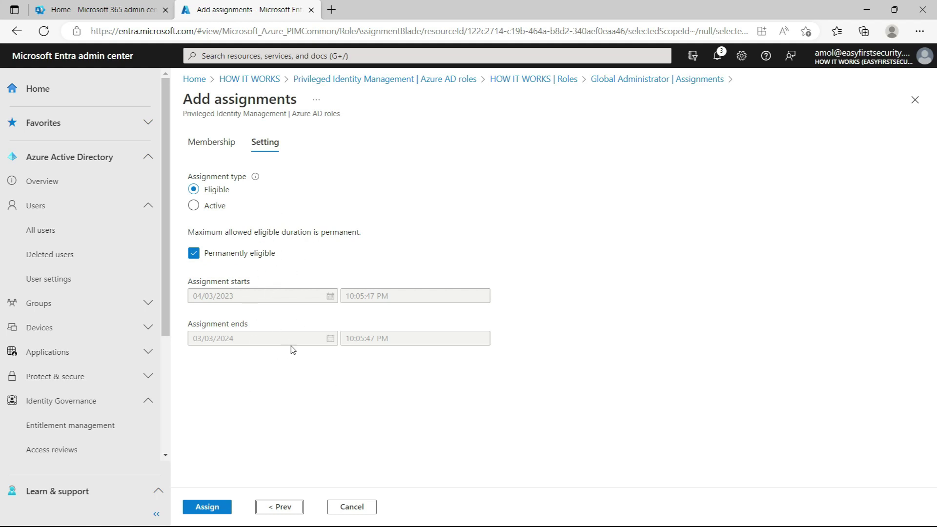
- Assign the user to Global Administrator as Eligible, permanently eligible
click(207, 507)
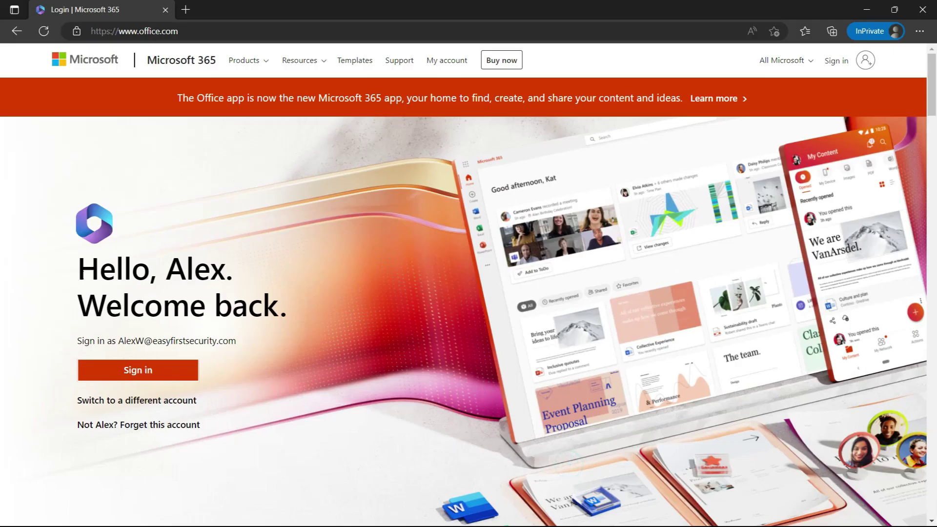
- Sign in to Microsoft 365 with the remembered account and go to admin.microsoft.com in an InPrivate tab
click(138, 370)
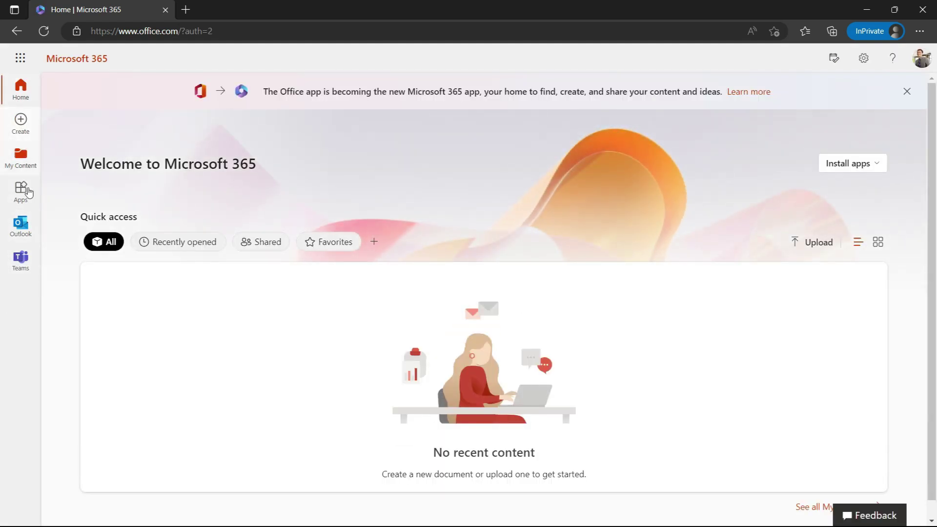
click(186, 9)
text(admin.microsoft.com/Adminportal/Home)
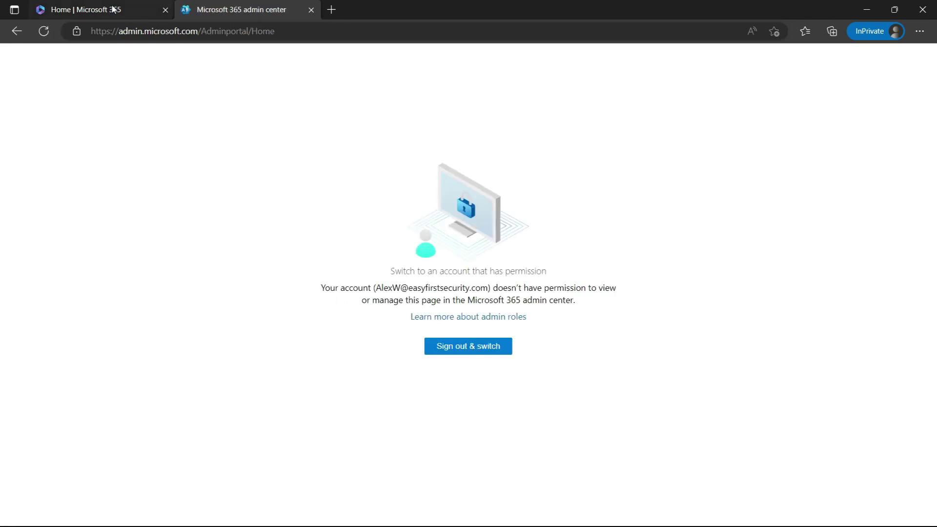
- Go to portal.azure.com in a new tab and open Azure Active Directory from Azure services
click(347, 14)
text(port)
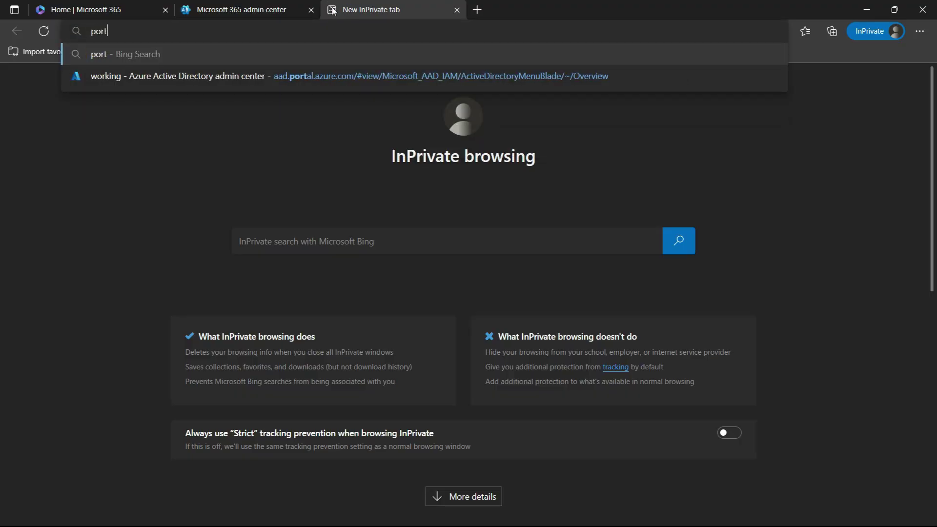
text(al.az)
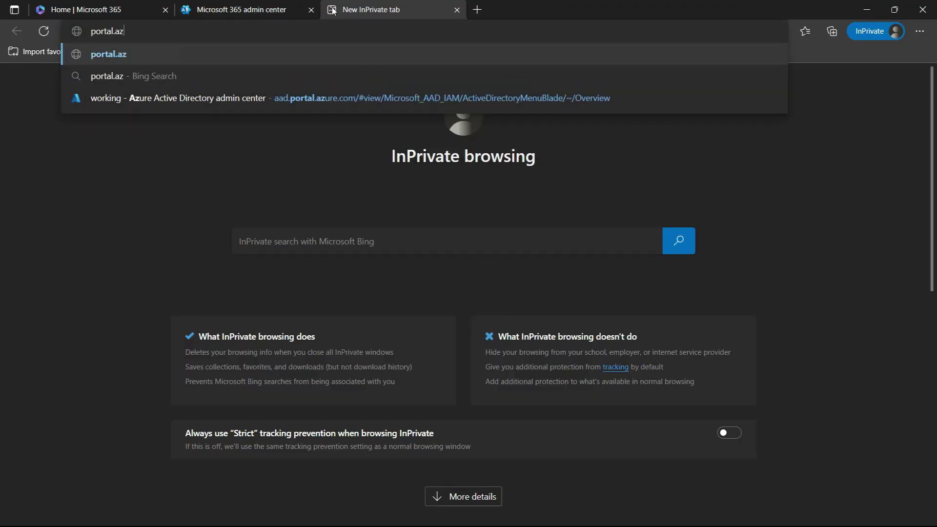
text(ure.com/#home)
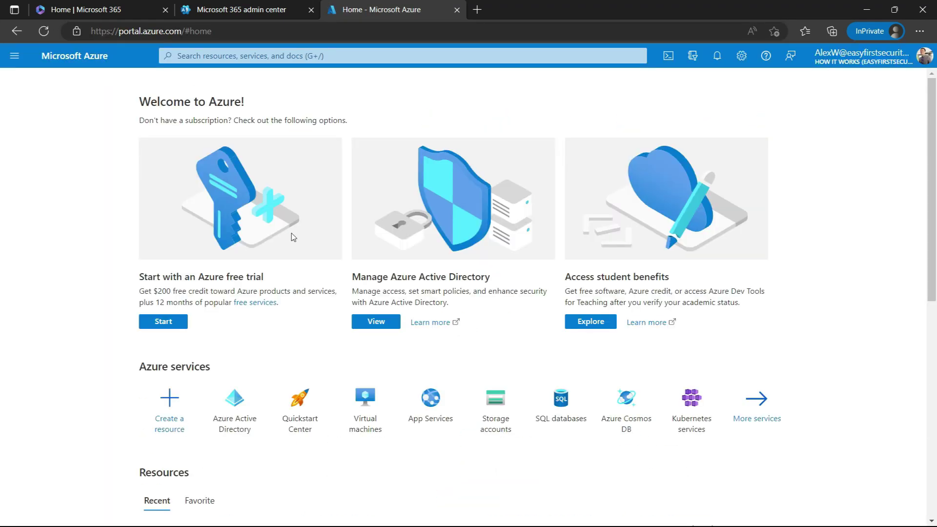
scroll(634, 430, down, 4)
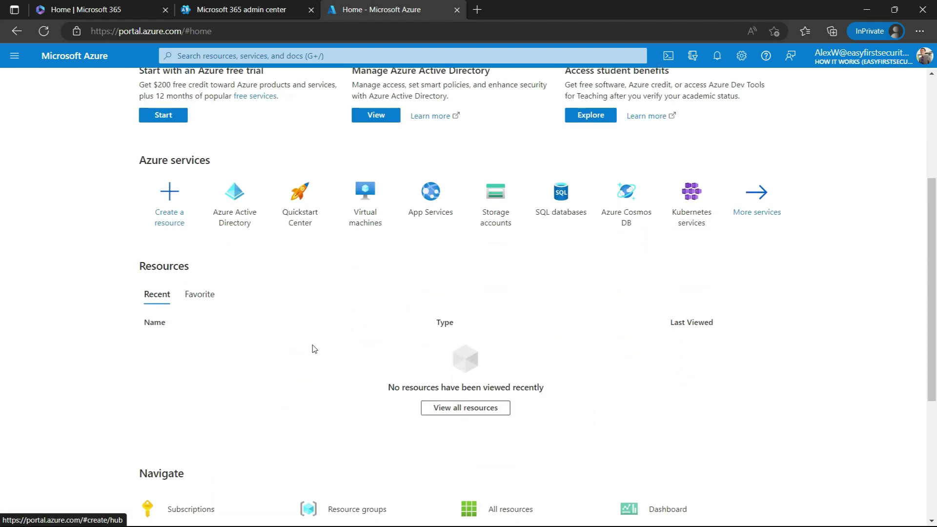
click(235, 217)
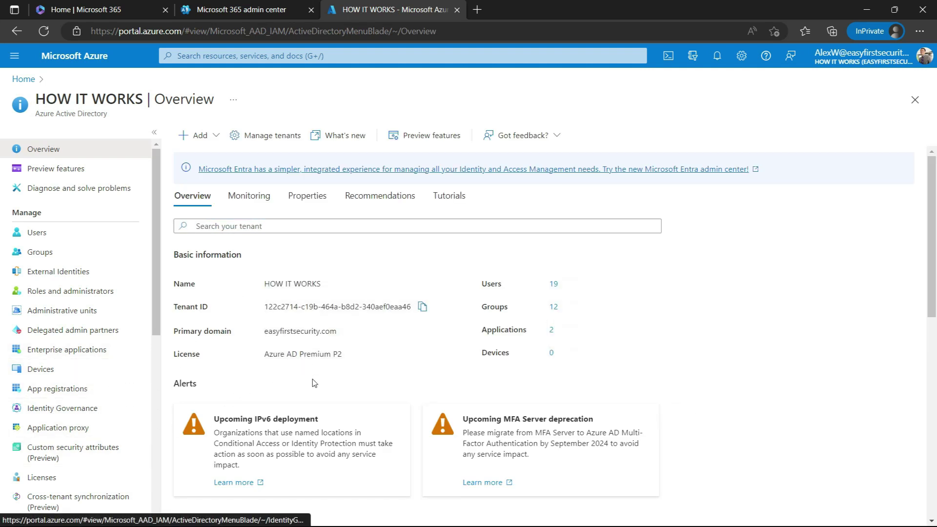
- In PIM My roles, review active roles, then start activating the eligible Global Administrator role
scroll(53, 410, down, 1)
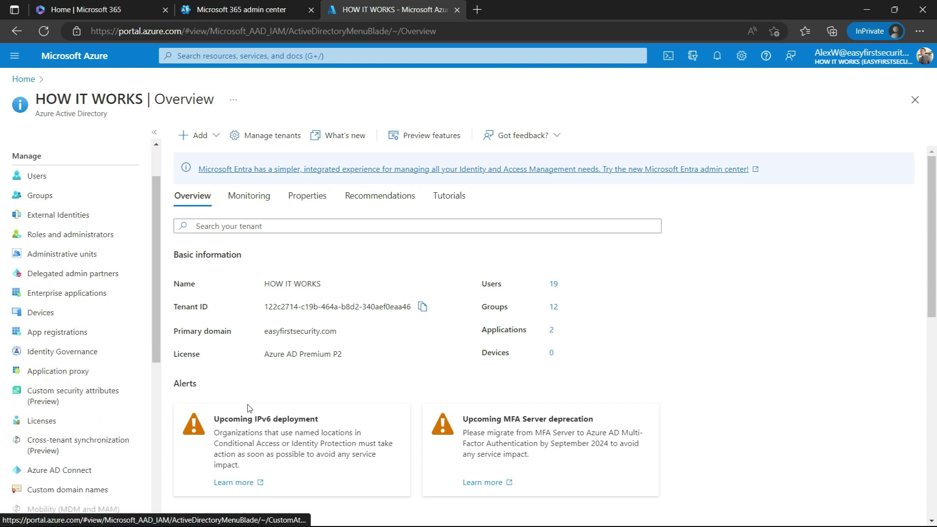
scroll(377, 406, down, 10)
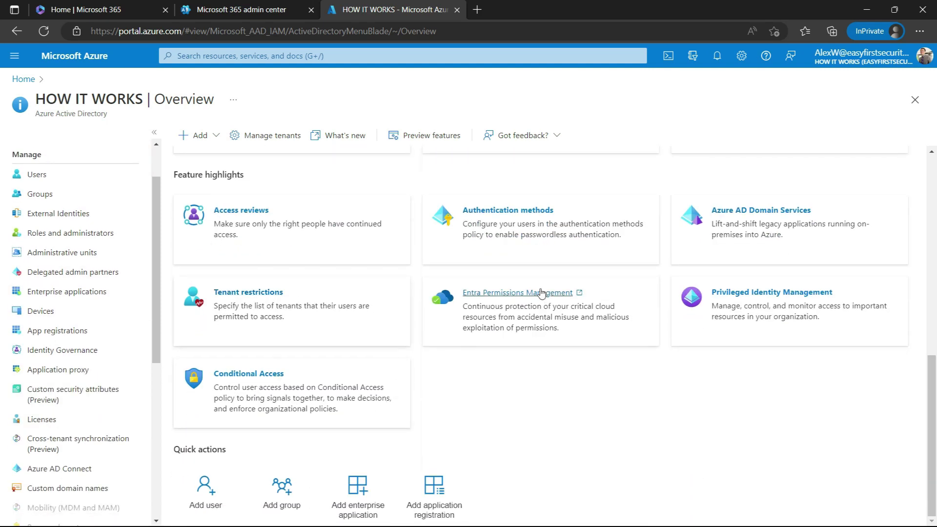
click(737, 293)
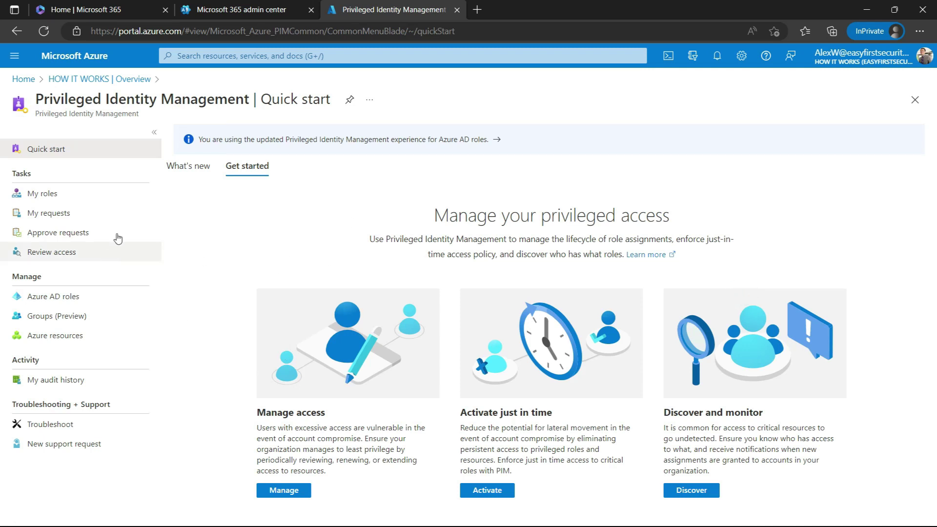
click(53, 194)
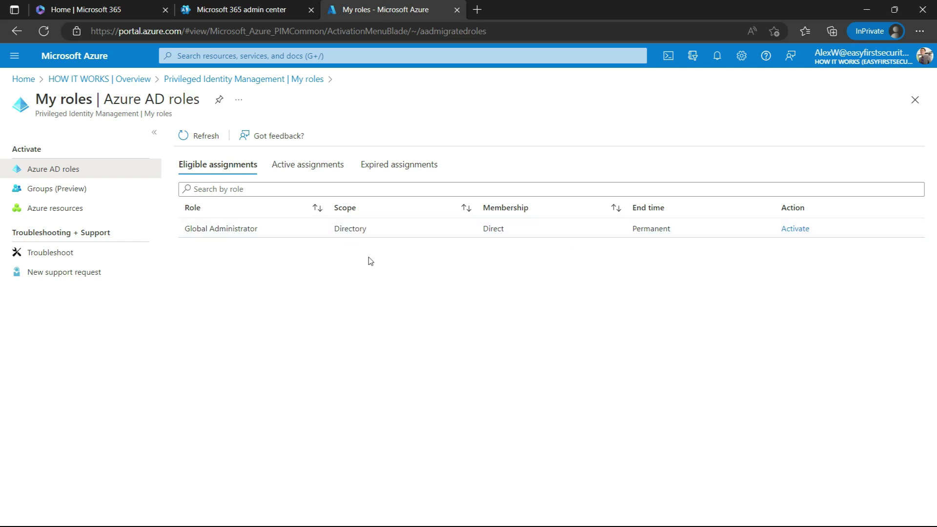
click(305, 165)
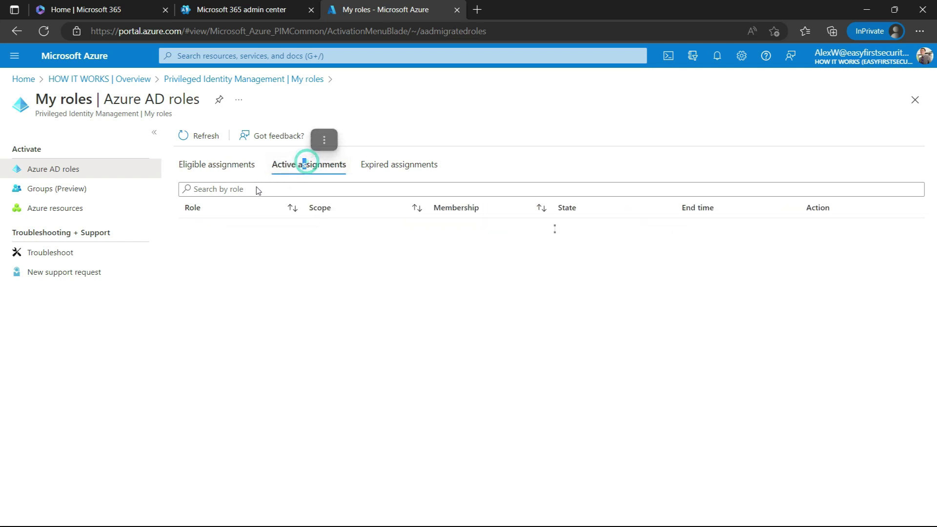
click(228, 173)
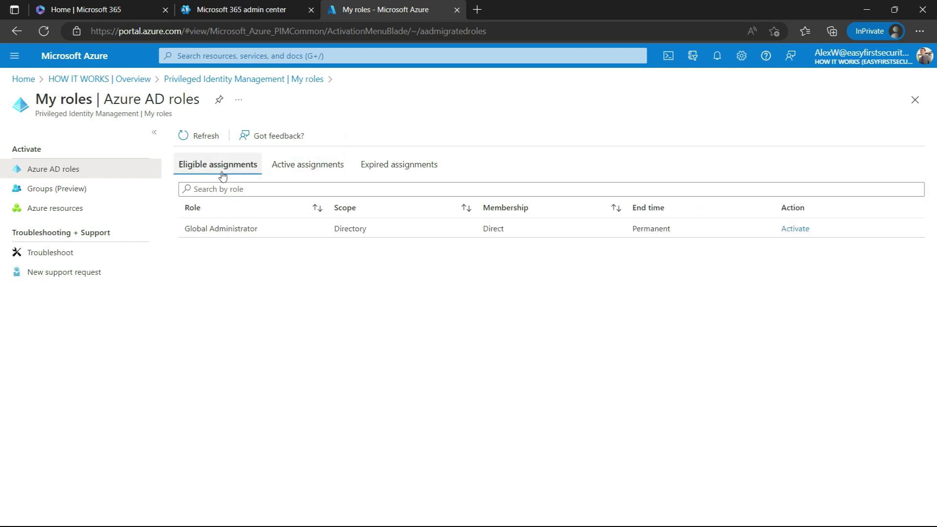
click(796, 229)
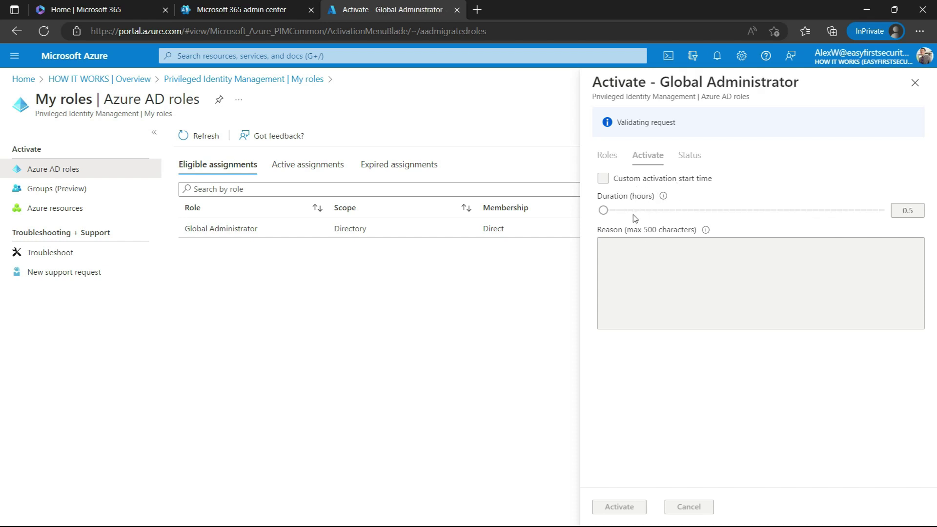
- Set the activation duration to 8 hours and complete the additional verification sign-in
drag(615, 219, 885, 217)
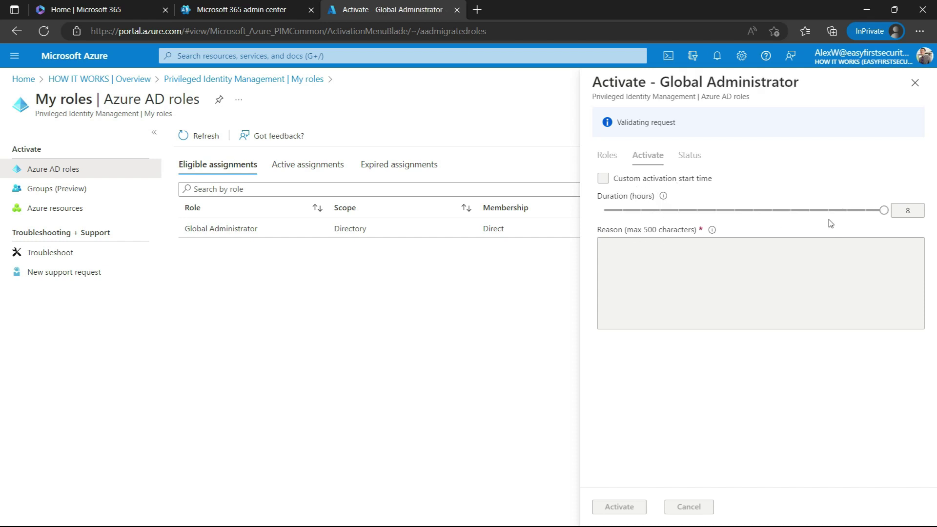
click(880, 214)
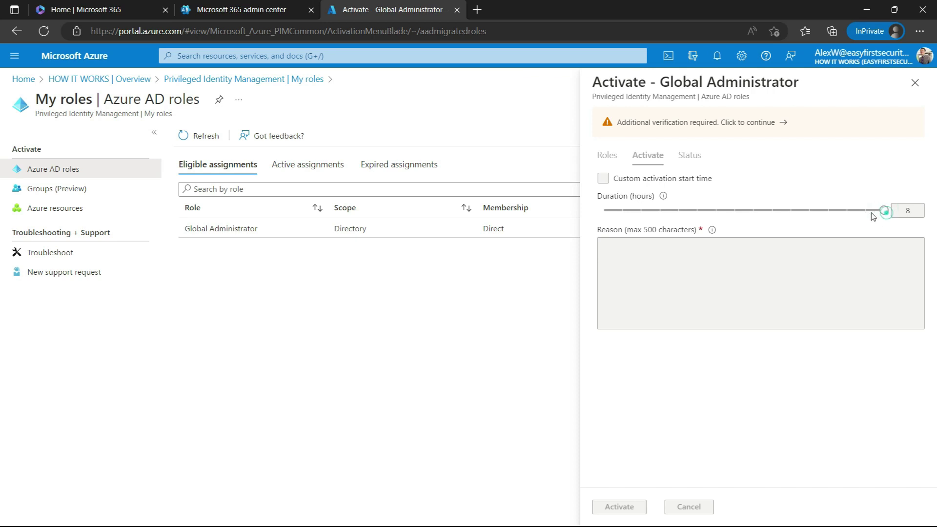
click(882, 210)
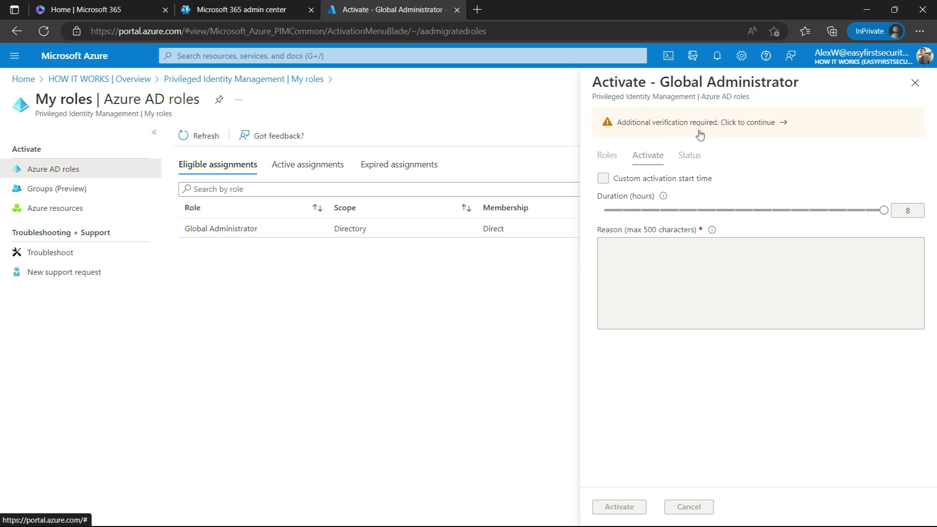
click(759, 123)
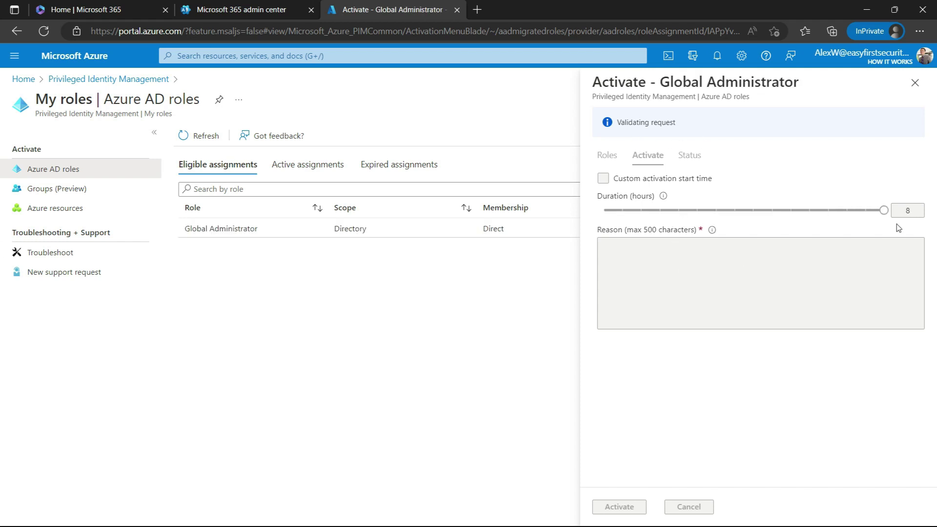
- Activate Global Administrator for 1 hour with reason 'T' and confirm it under Active assignments
drag(882, 182, 628, 189)
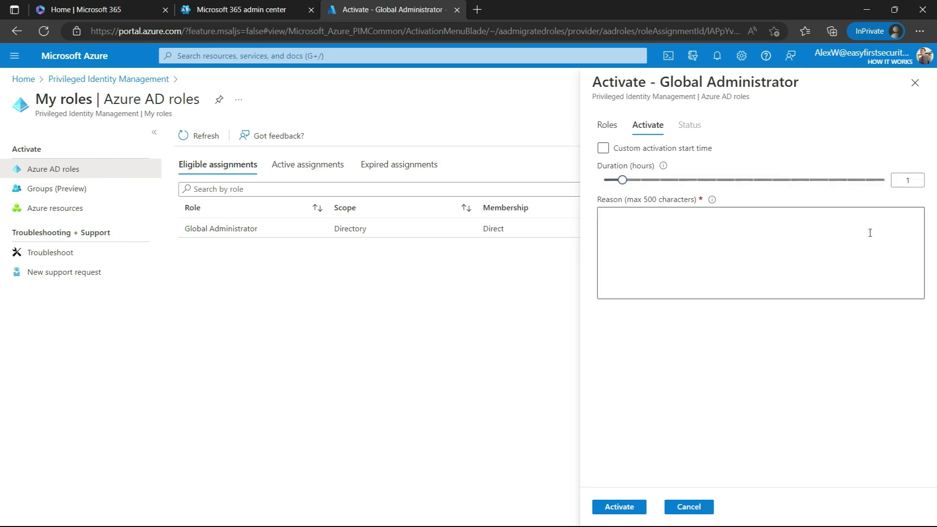
click(726, 233)
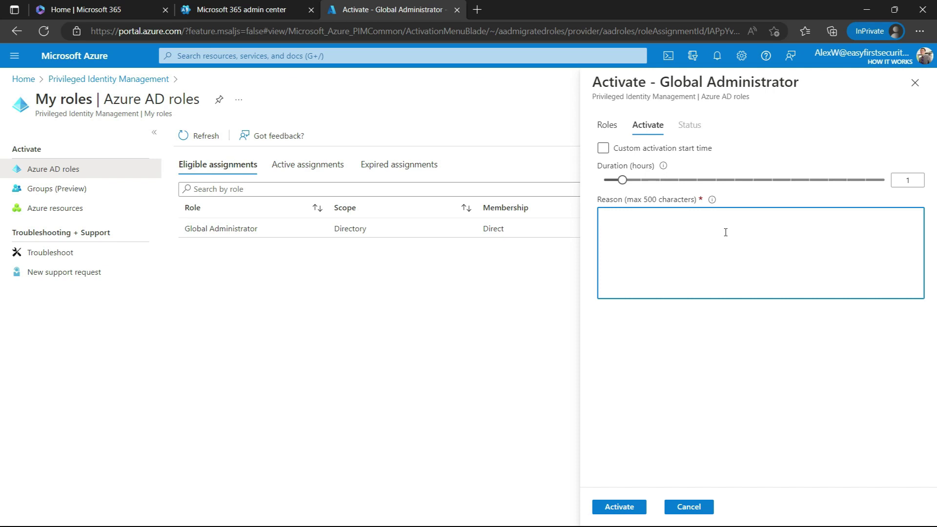
click(735, 244)
text(Testing)
click(619, 507)
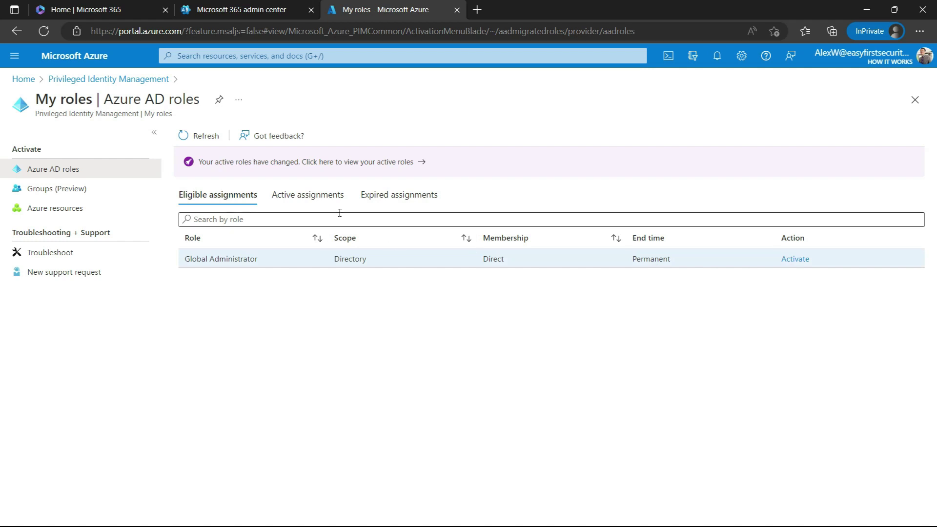
click(307, 194)
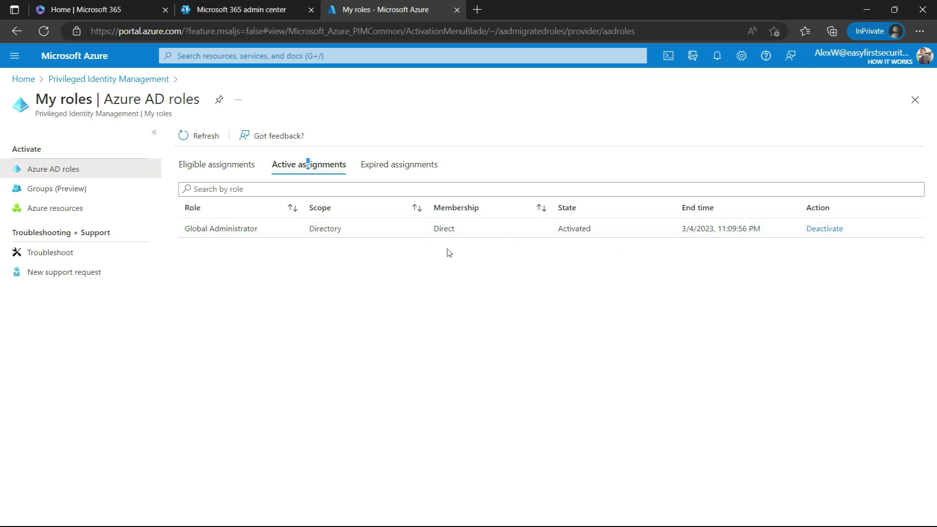
click(225, 10)
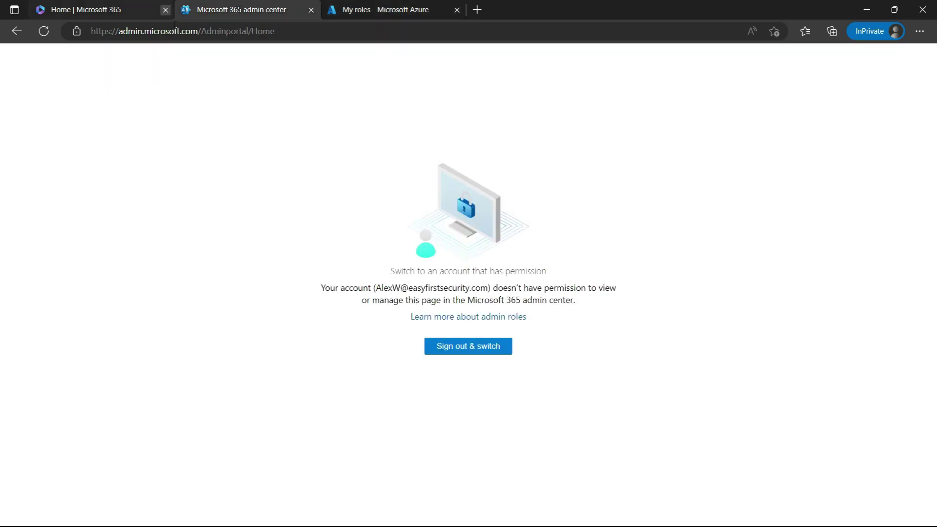
- Refresh the Microsoft 365 admin center, which still denies access, and close the My roles - Microsoft Azure tab
click(44, 31)
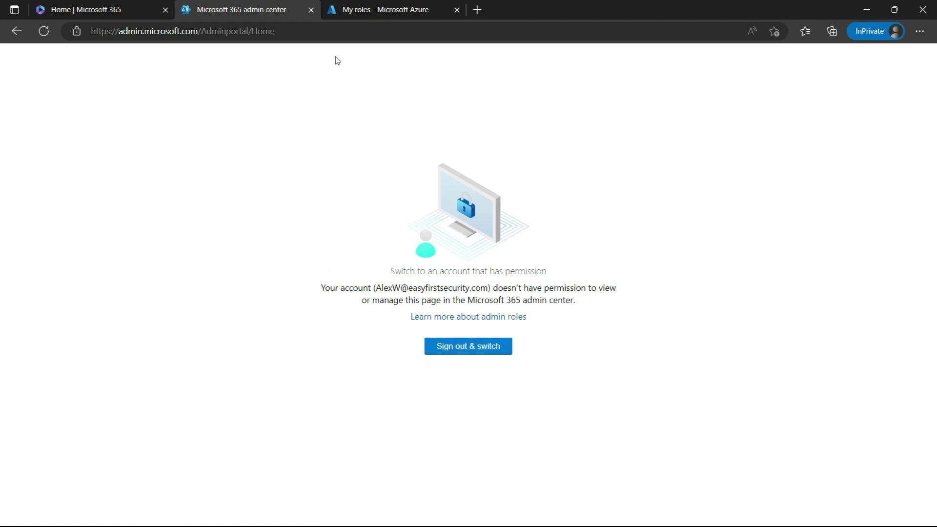
click(370, 12)
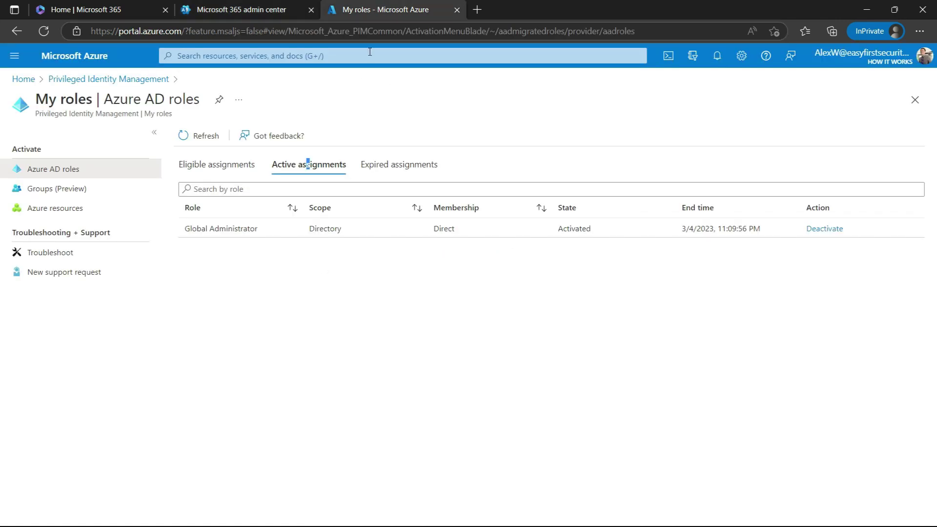
click(457, 9)
- Close the admin center tab, sign out of Microsoft 365, and sign back in with the account password
click(311, 11)
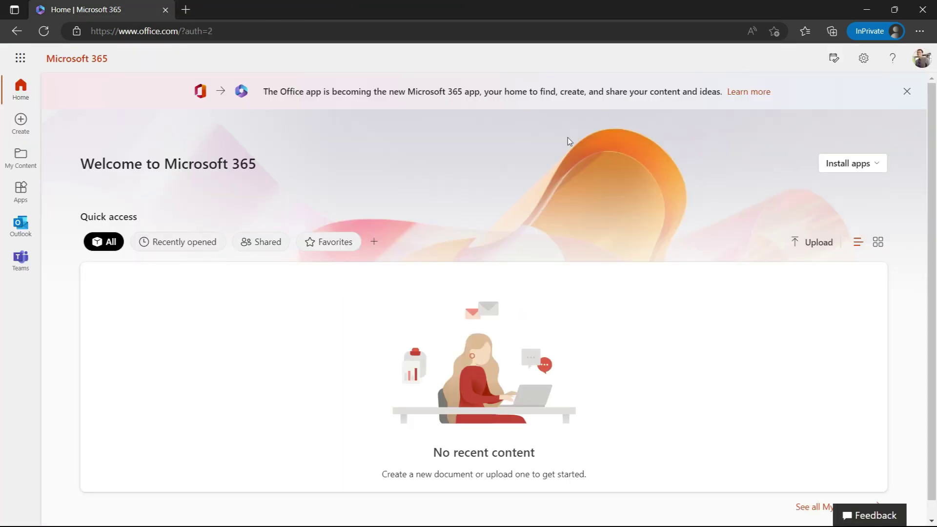
click(921, 59)
click(911, 88)
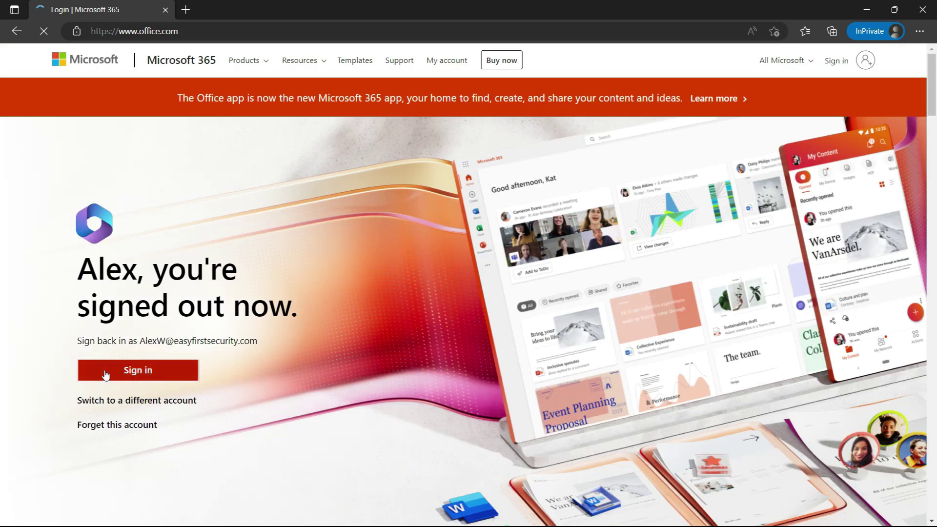
click(139, 372)
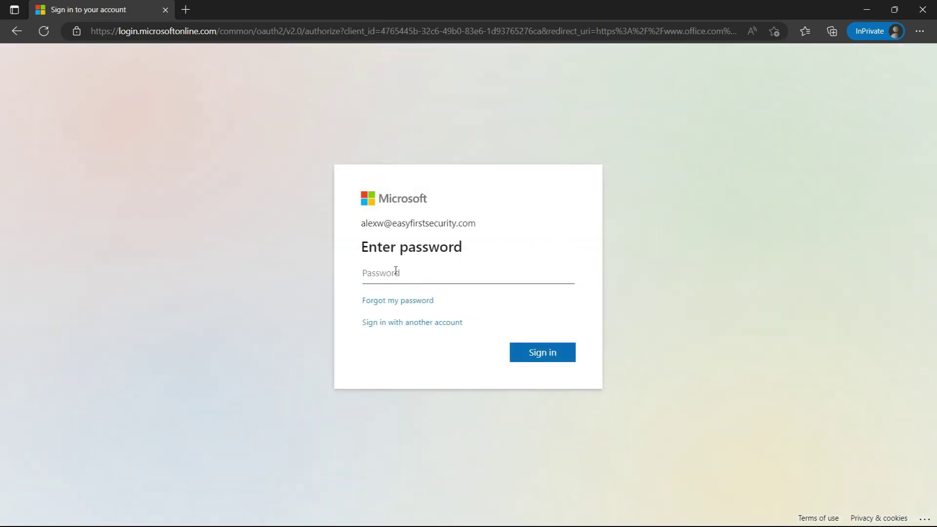
click(422, 267)
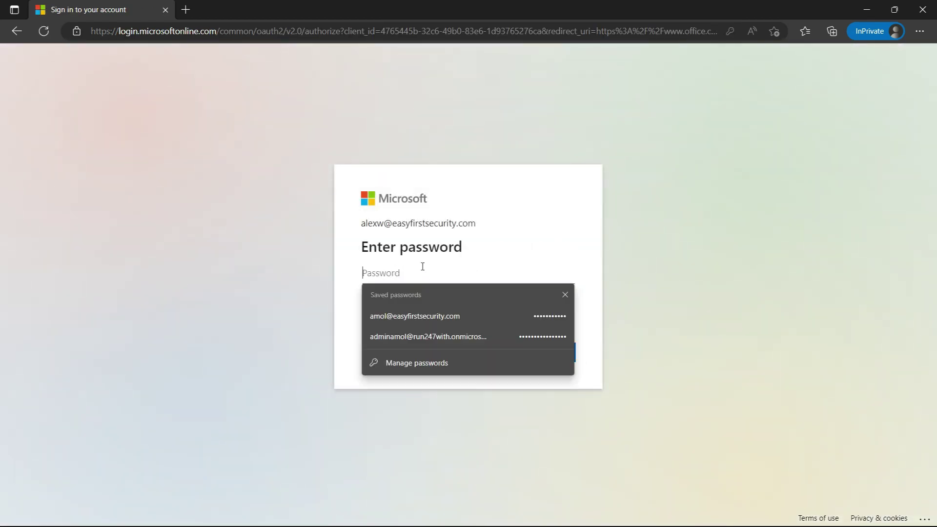
click(423, 267)
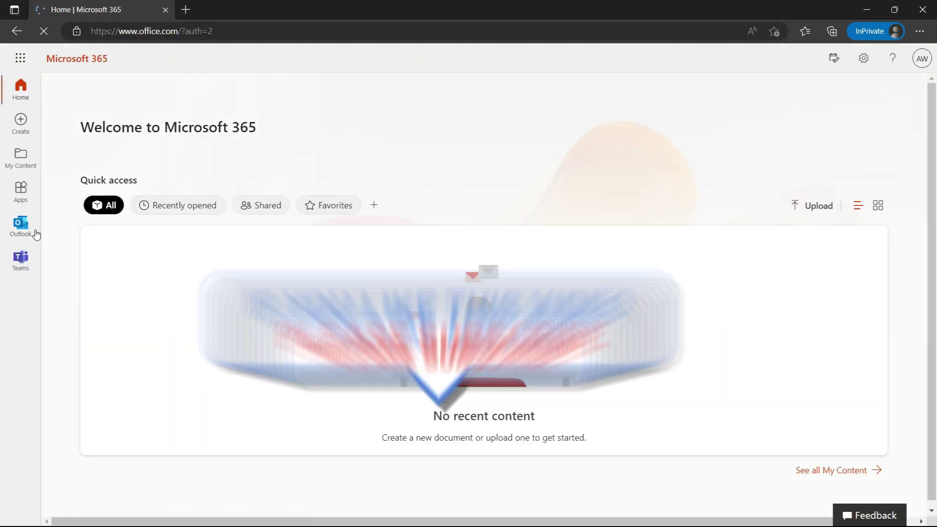
- Load admin.microsoft.com in a new tab, now with admin access, and expand Show all in the navigation
click(186, 10)
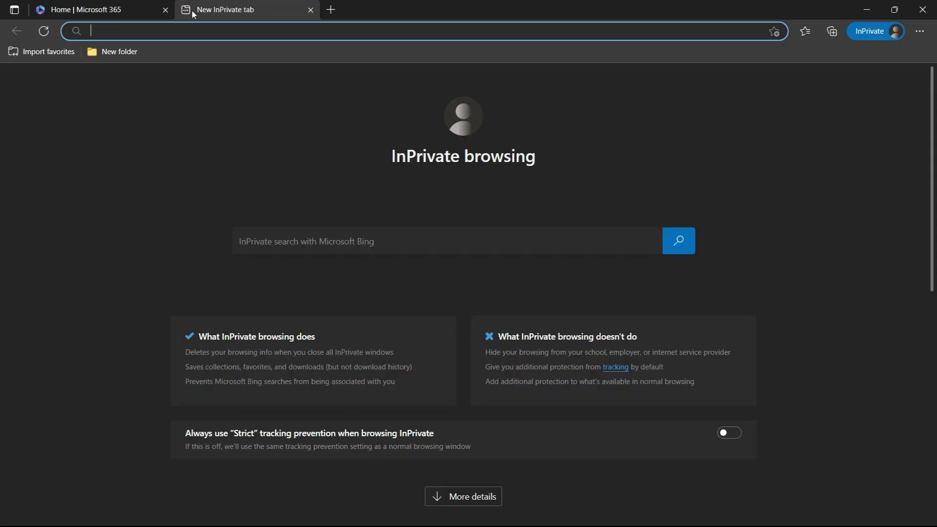
text(admin.microsoft.com/Adminportal/Home#/homepage)
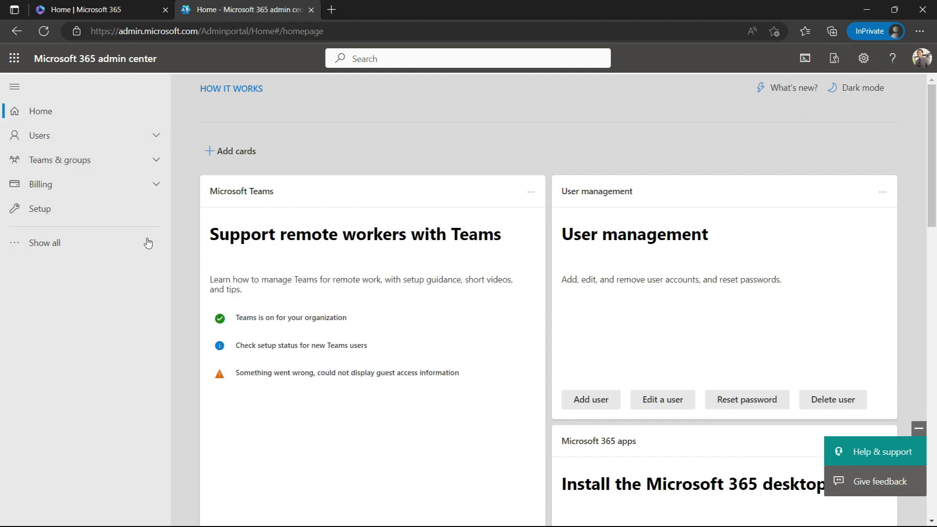
click(34, 251)
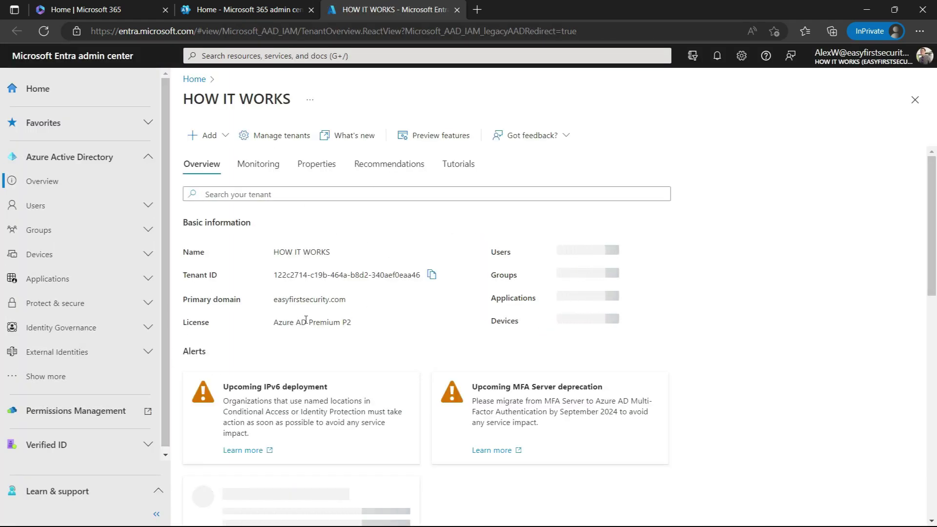
scroll(320, 383, down, 3)
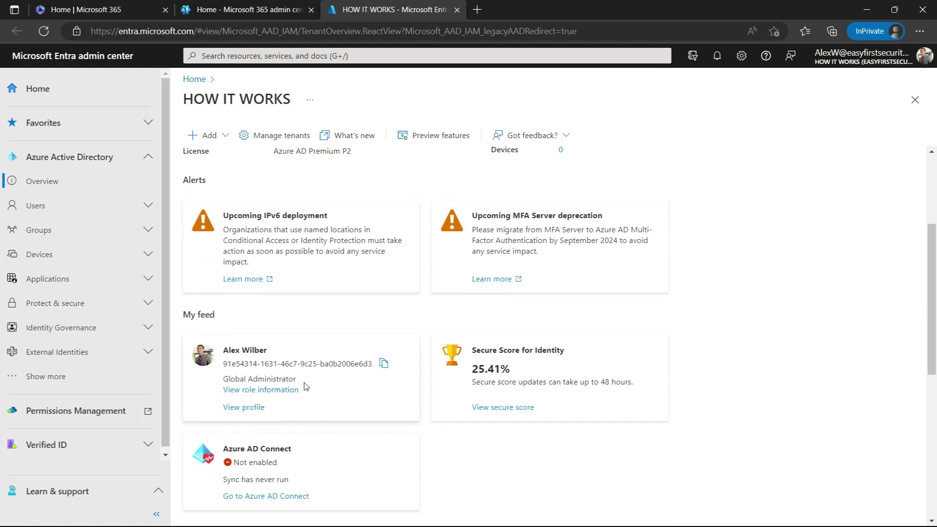
scroll(107, 427, down, 1)
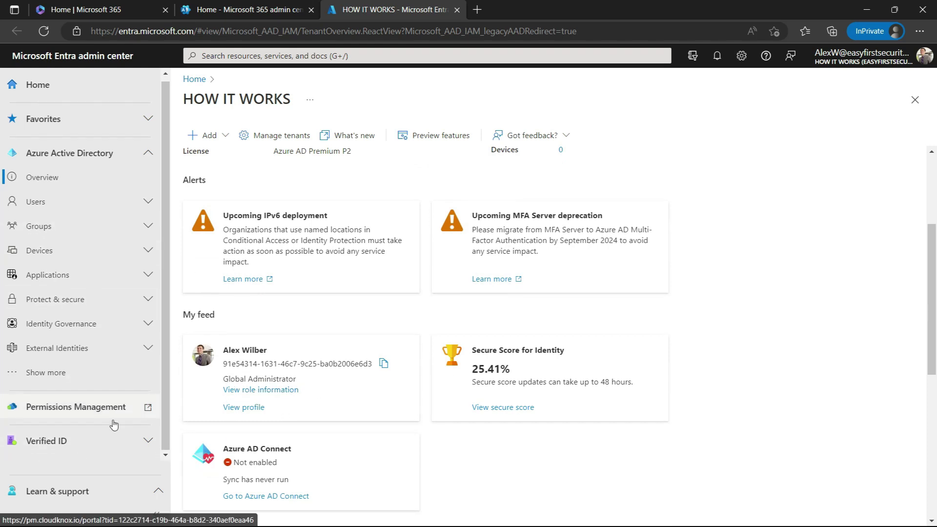